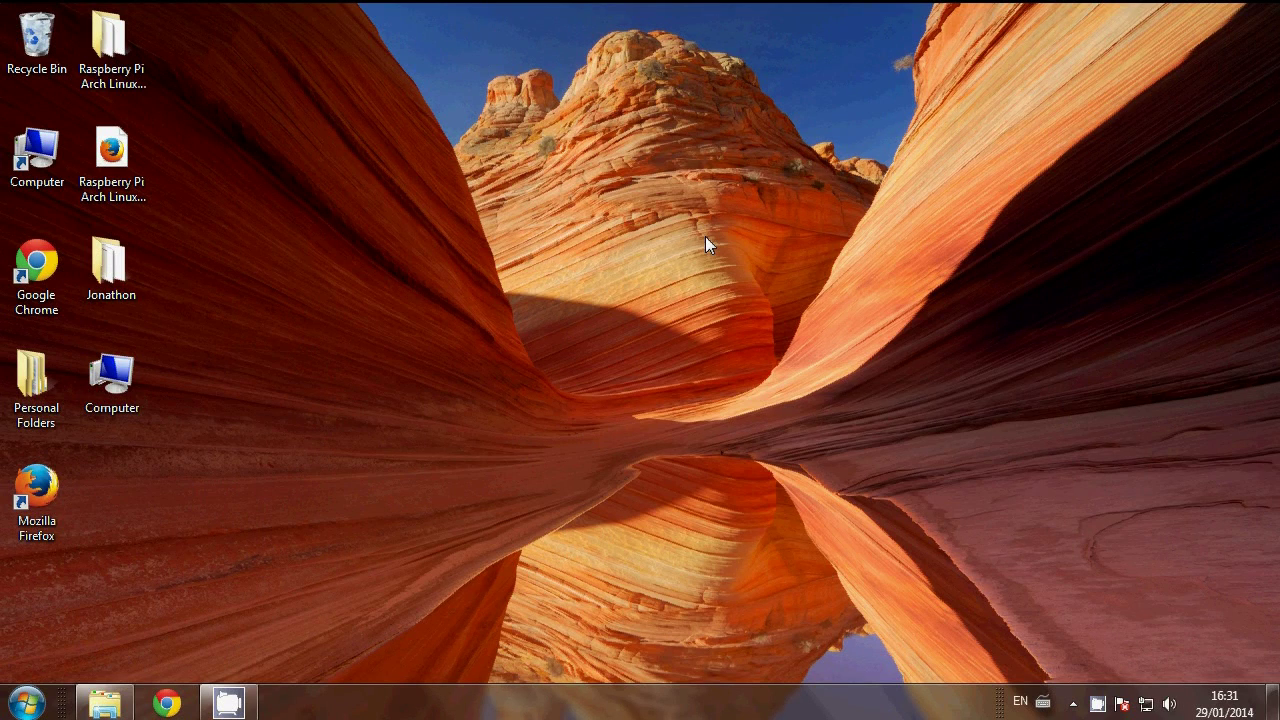
Open the System Configuration utility by running msconfig.
key("super+r")
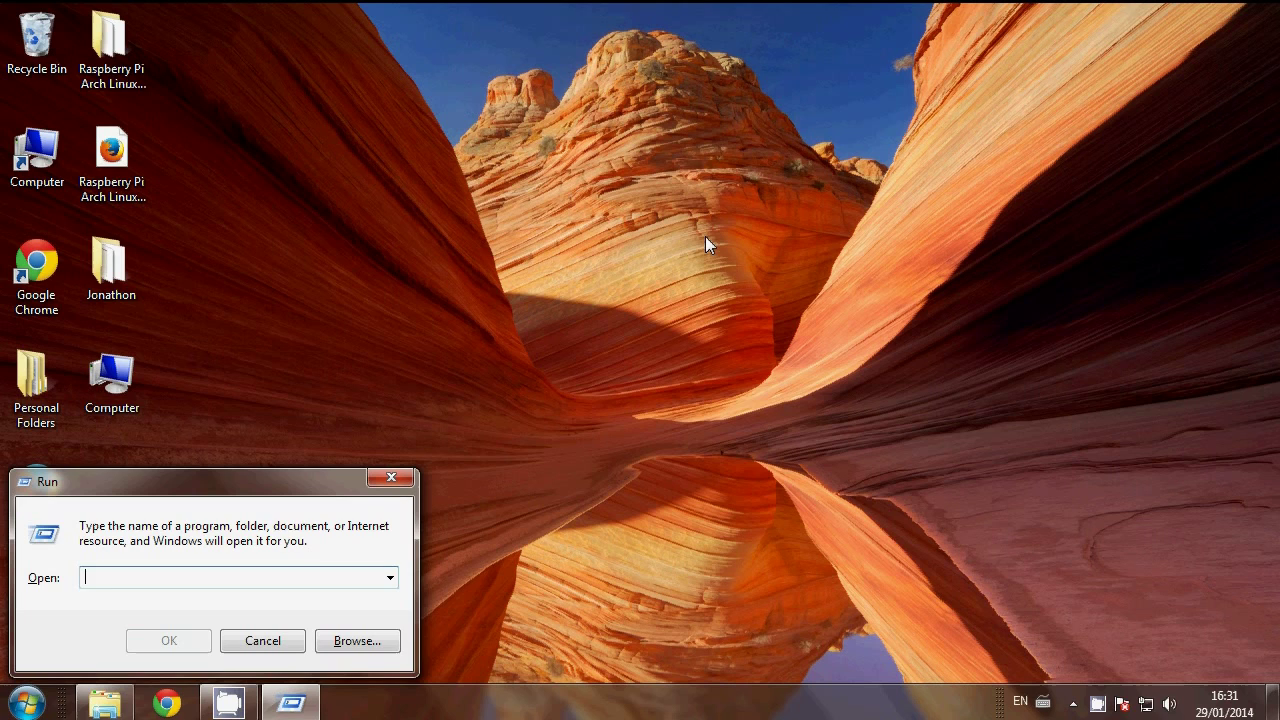
type("msco")
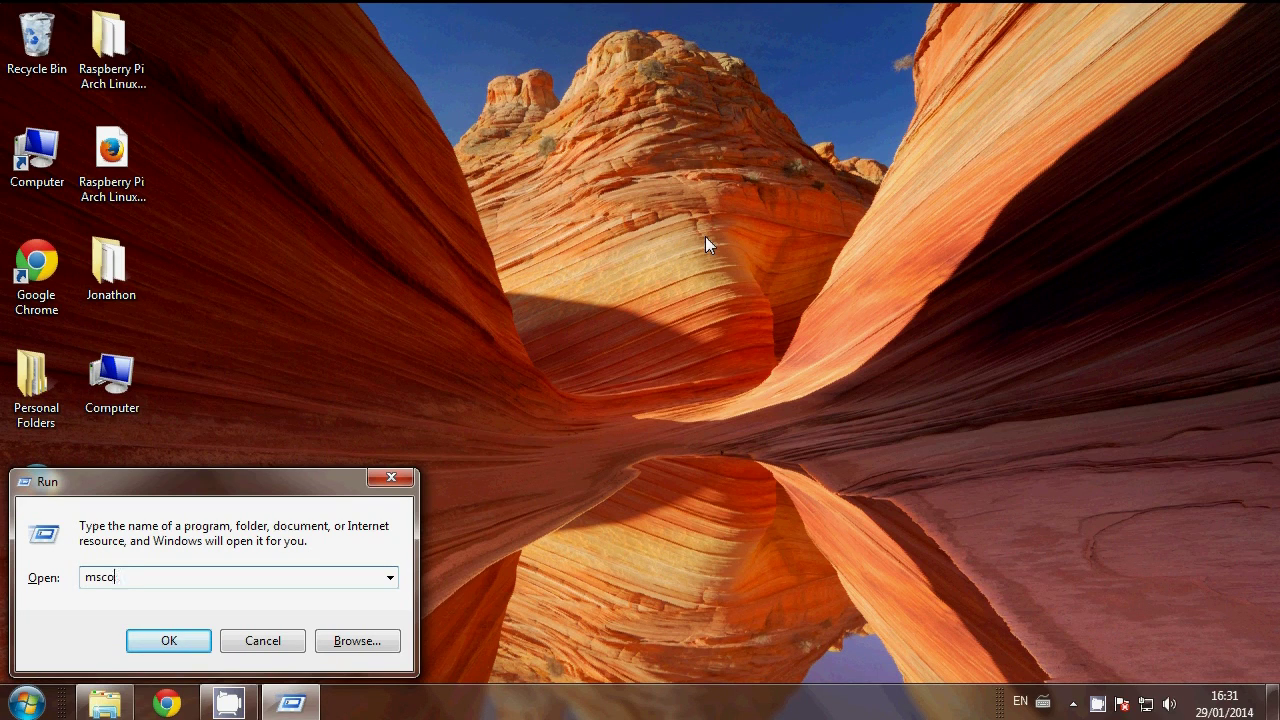
type("nfig")
key("Return")
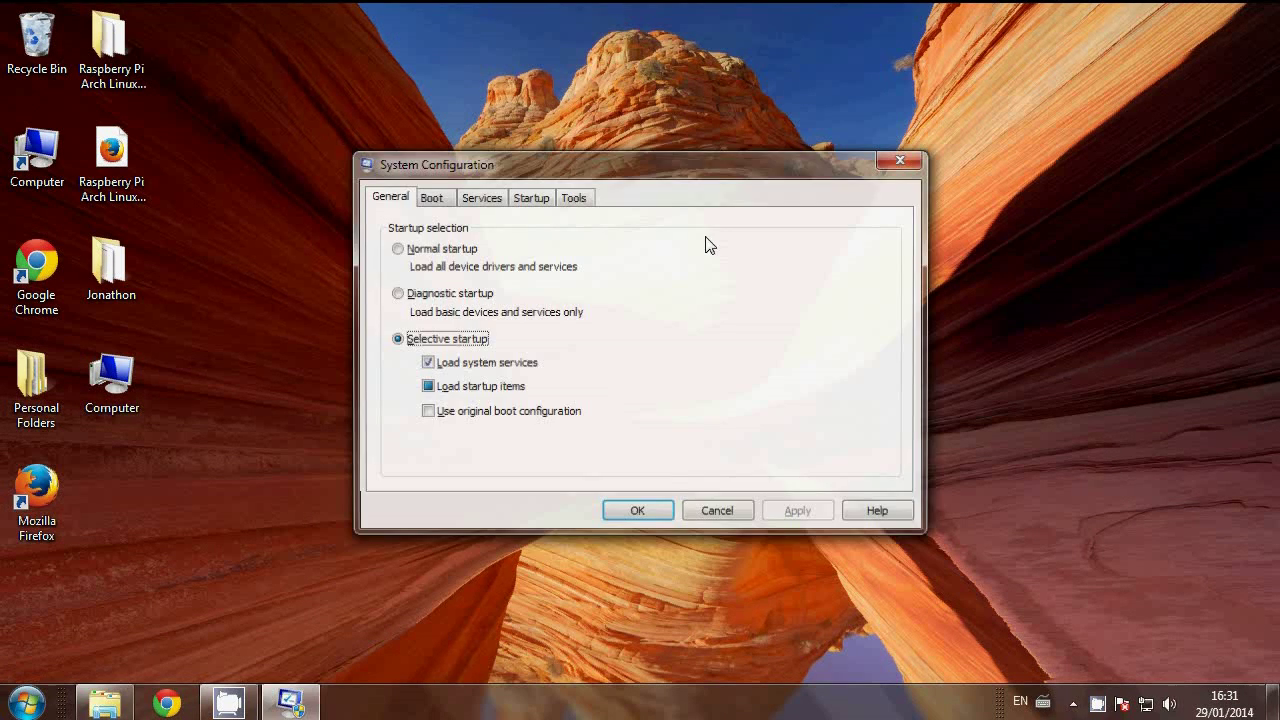
Set Microsoft Windows Vista as the default boot OS, apply the change and exit System Configuration without restarting.
left_click(436, 200)
left_click(485, 241)
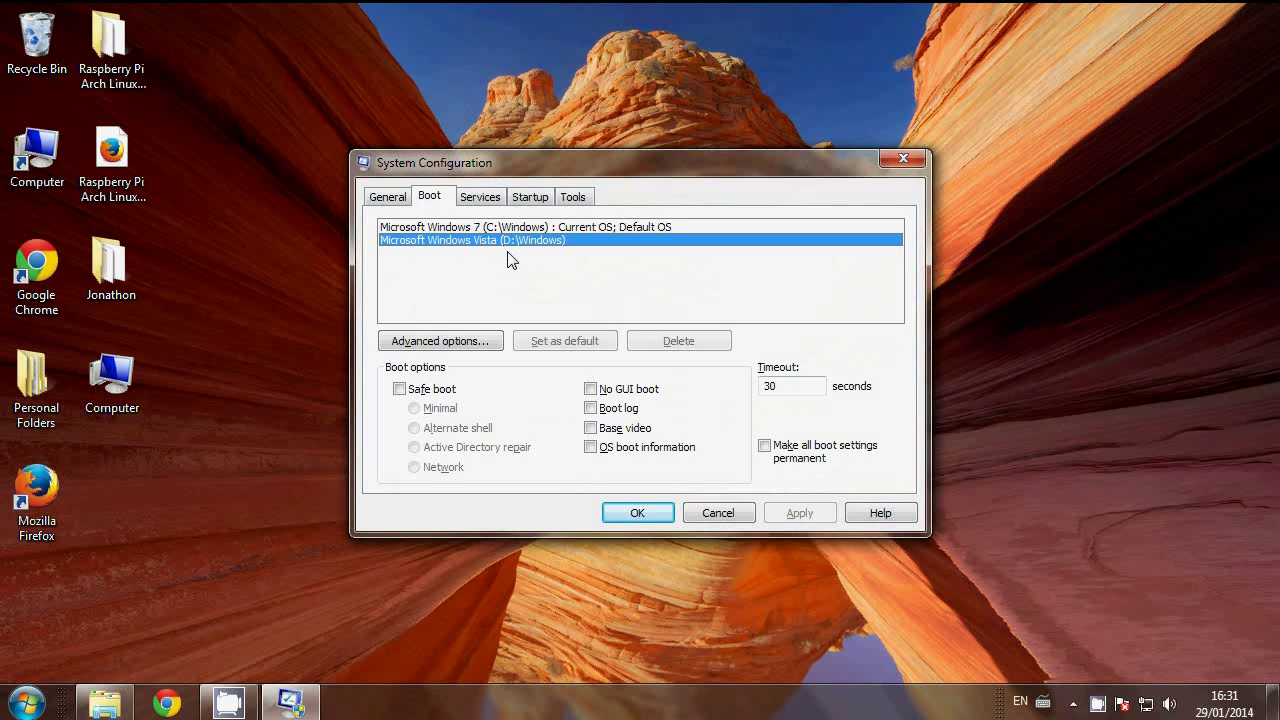
left_click(520, 228)
left_click(525, 241)
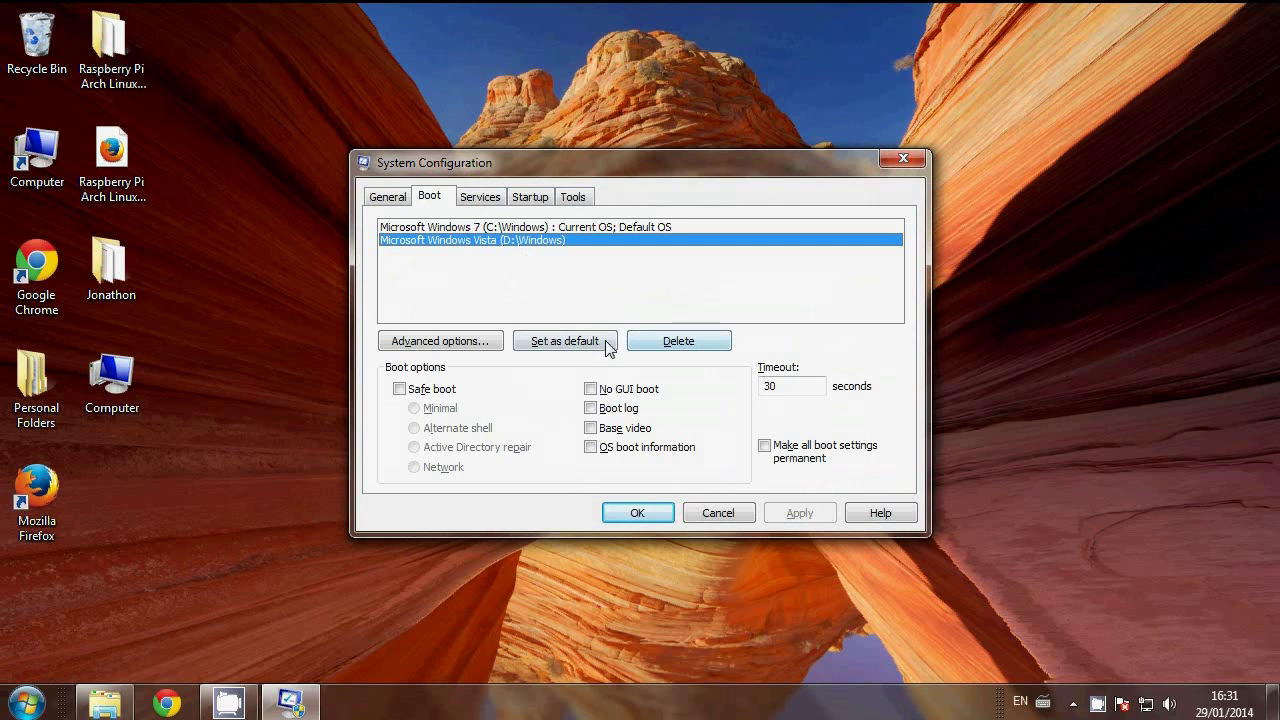
left_click(553, 341)
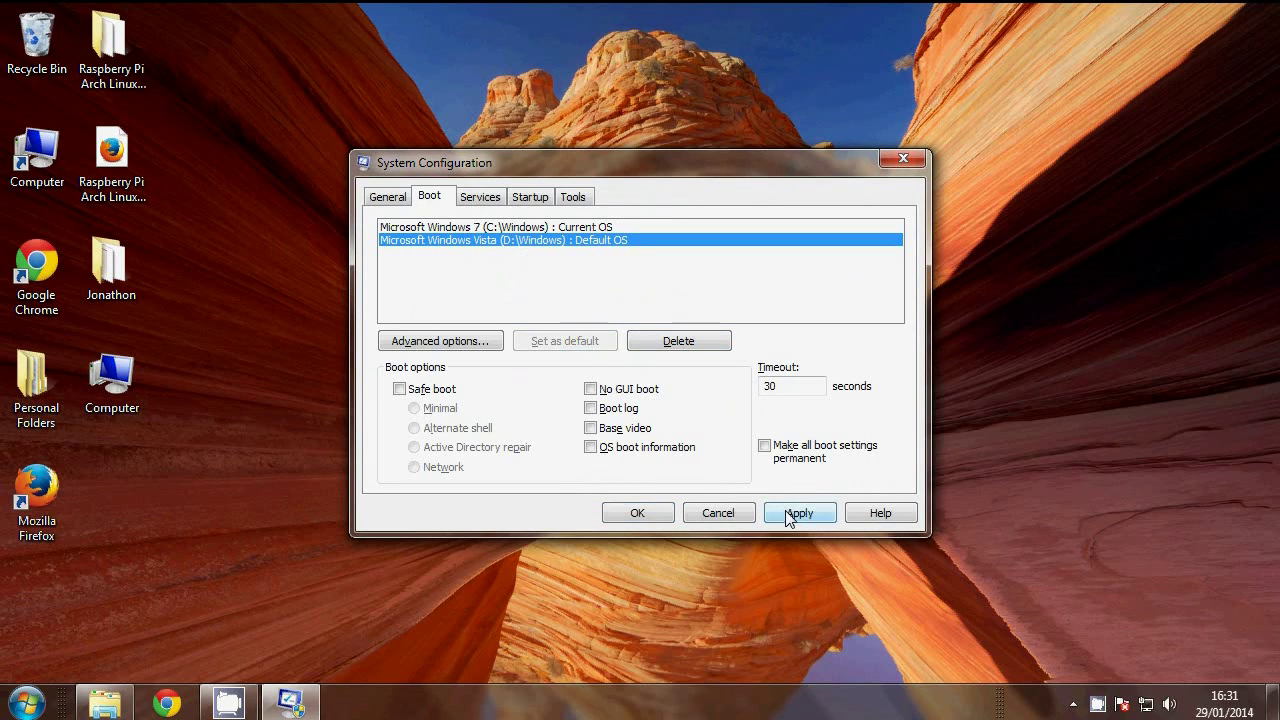
left_click(788, 515)
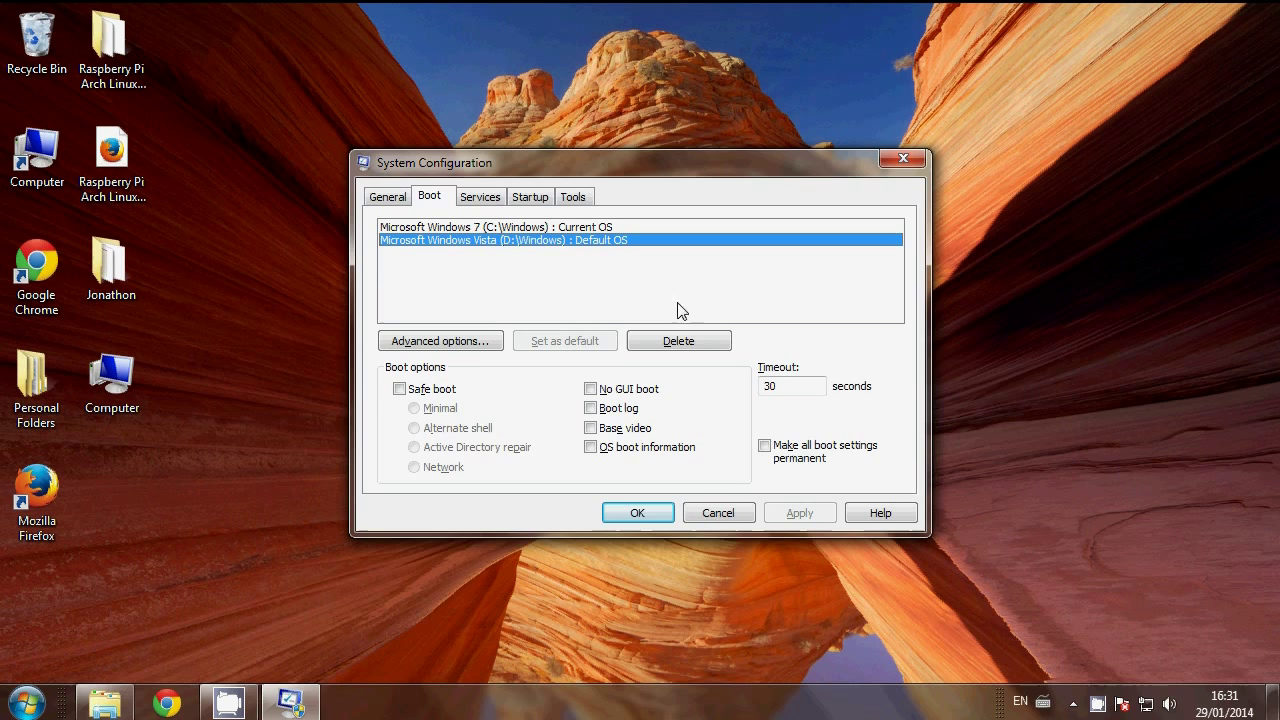
left_click(650, 513)
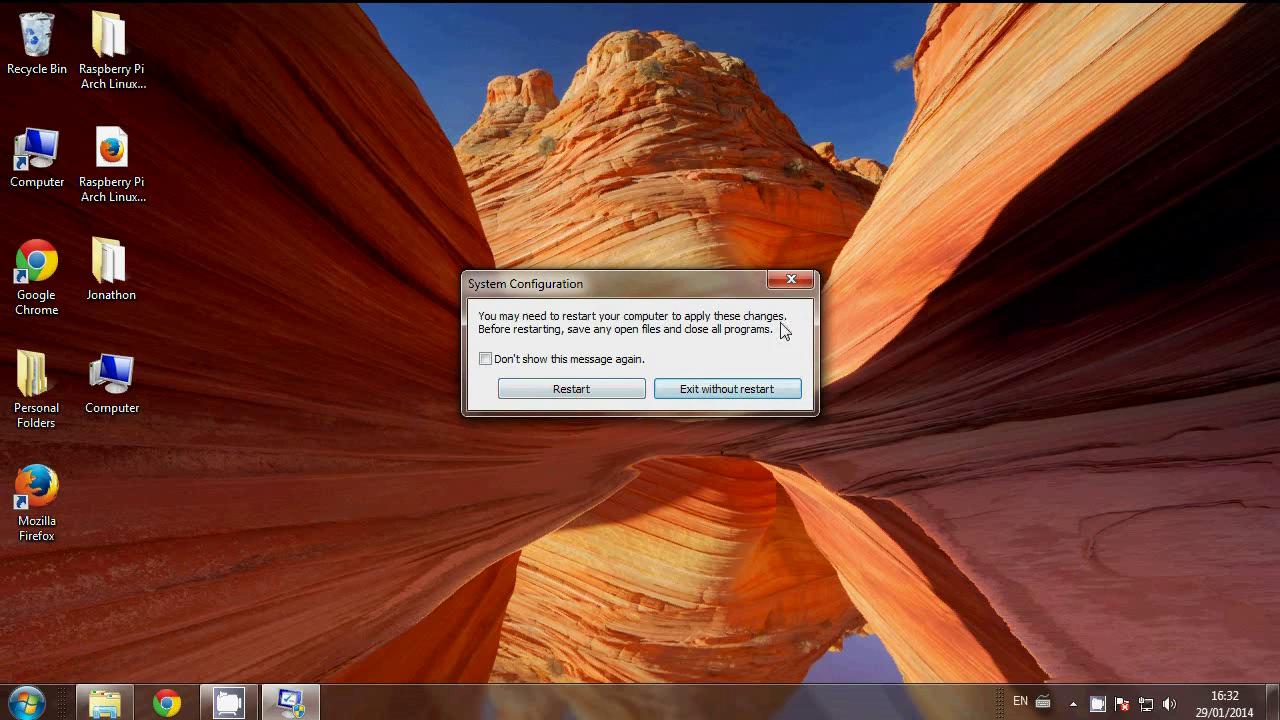
left_click(738, 392)
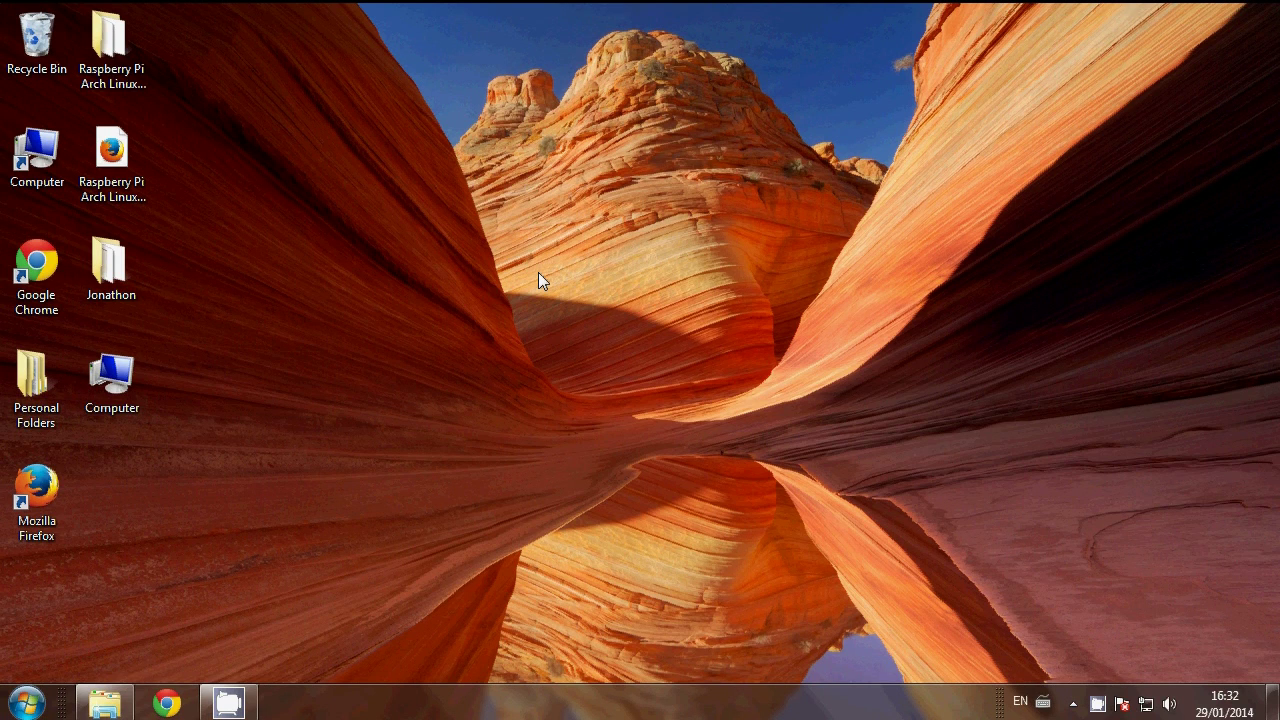
Open a Command Prompt window by searching for cmd, and move it clear of the screen corner.
key("super")
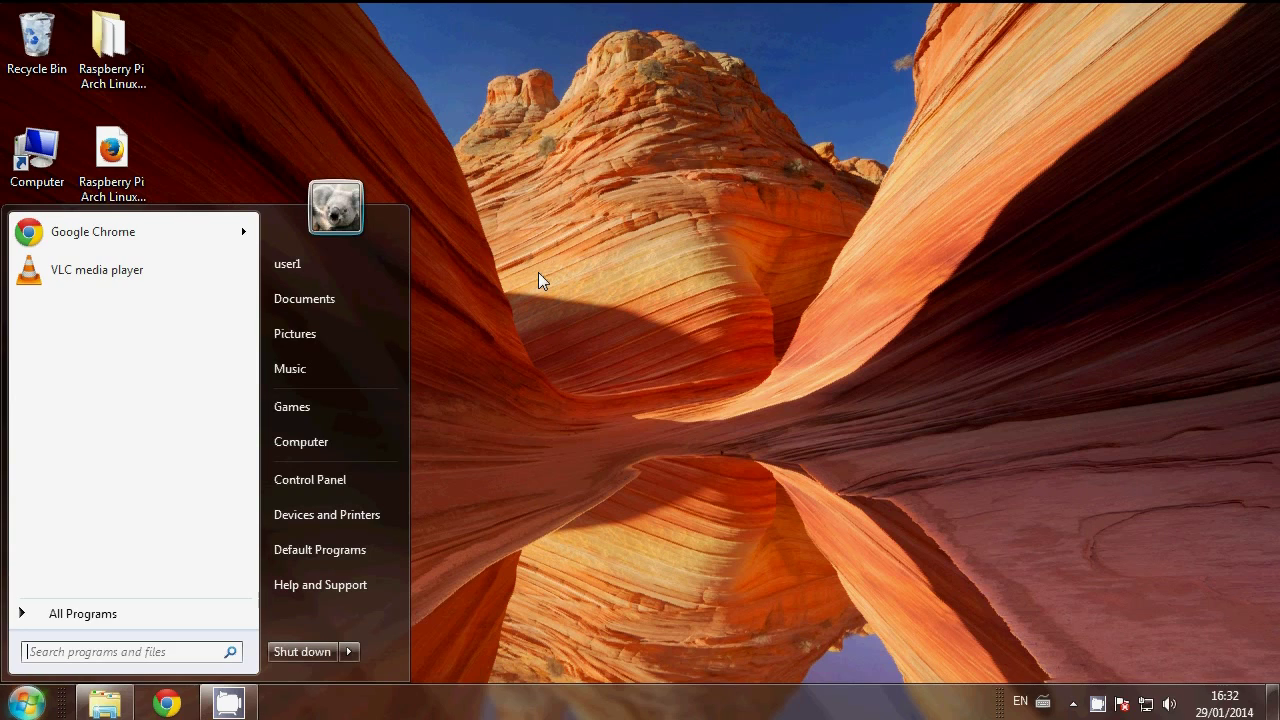
type("cmd")
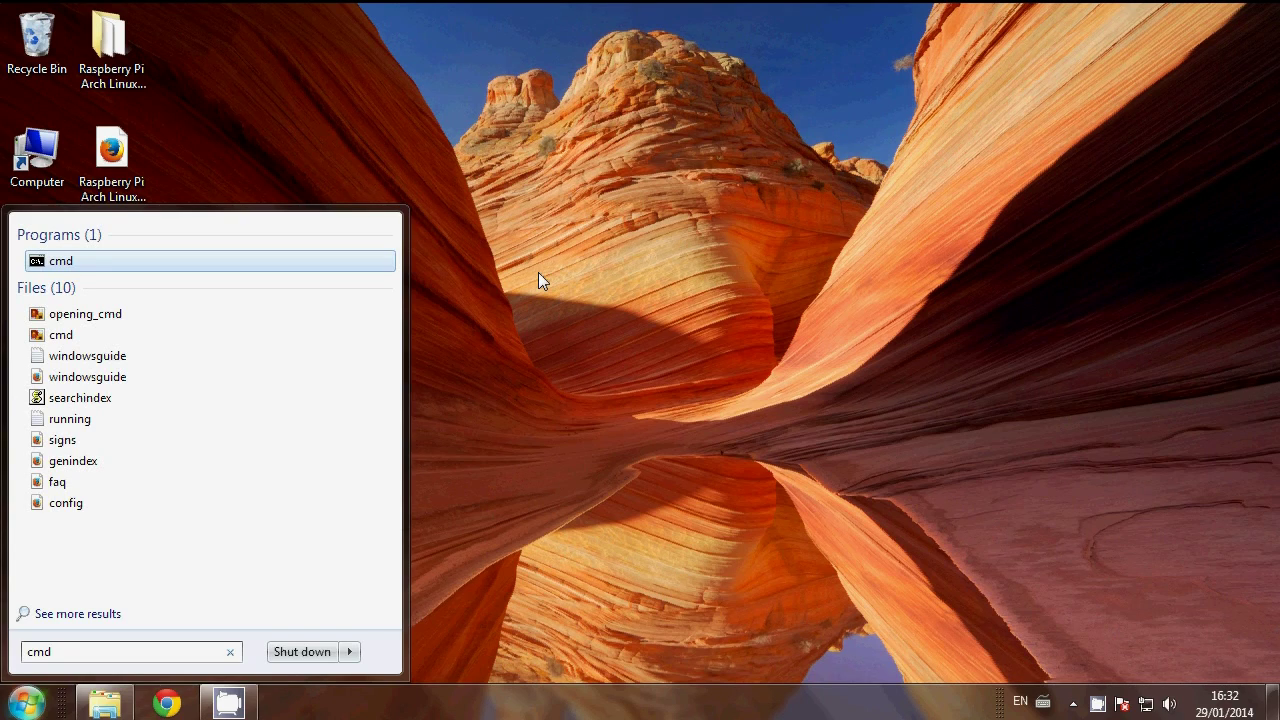
key("Return")
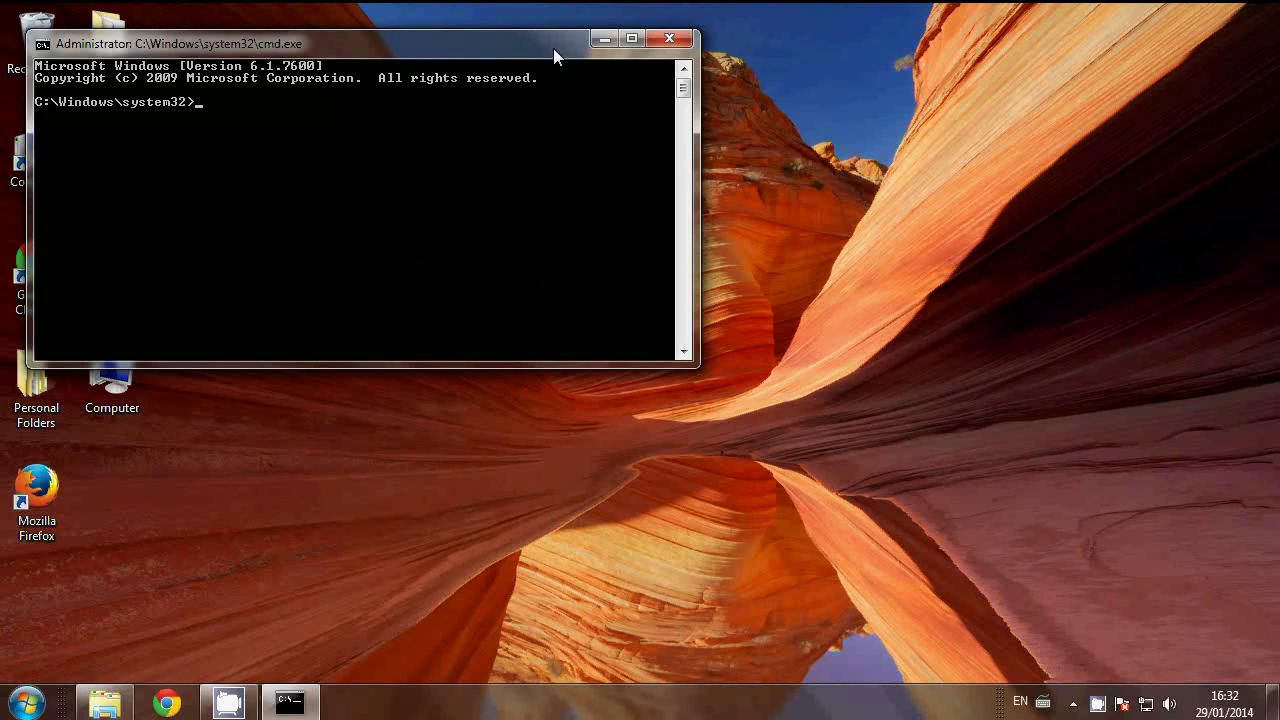
left_click_drag(553, 46, 633, 97)
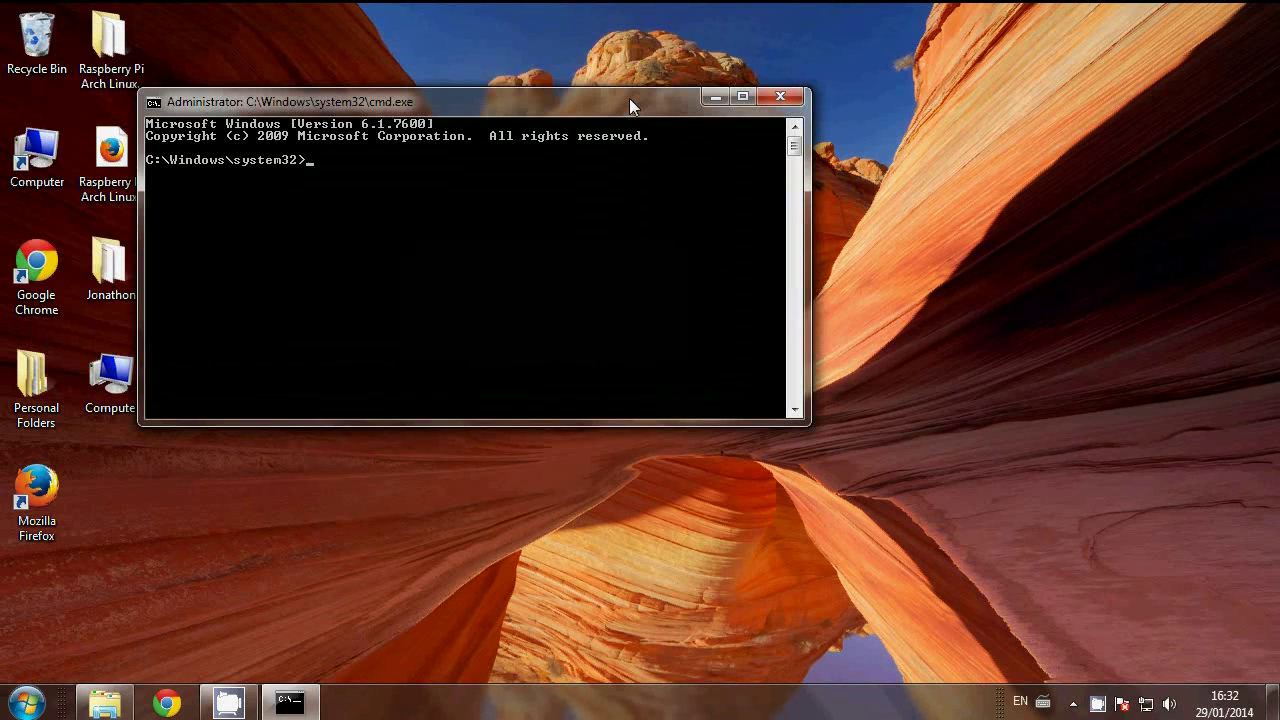
key("super")
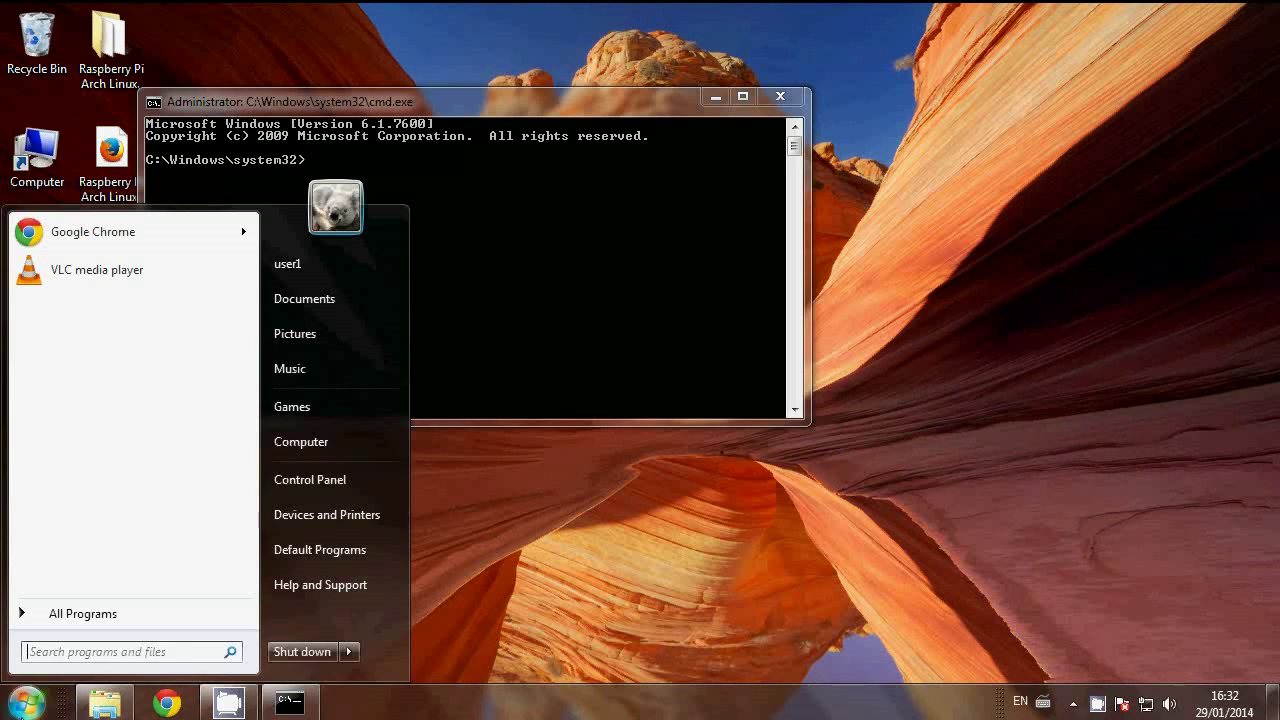
type("cmd")
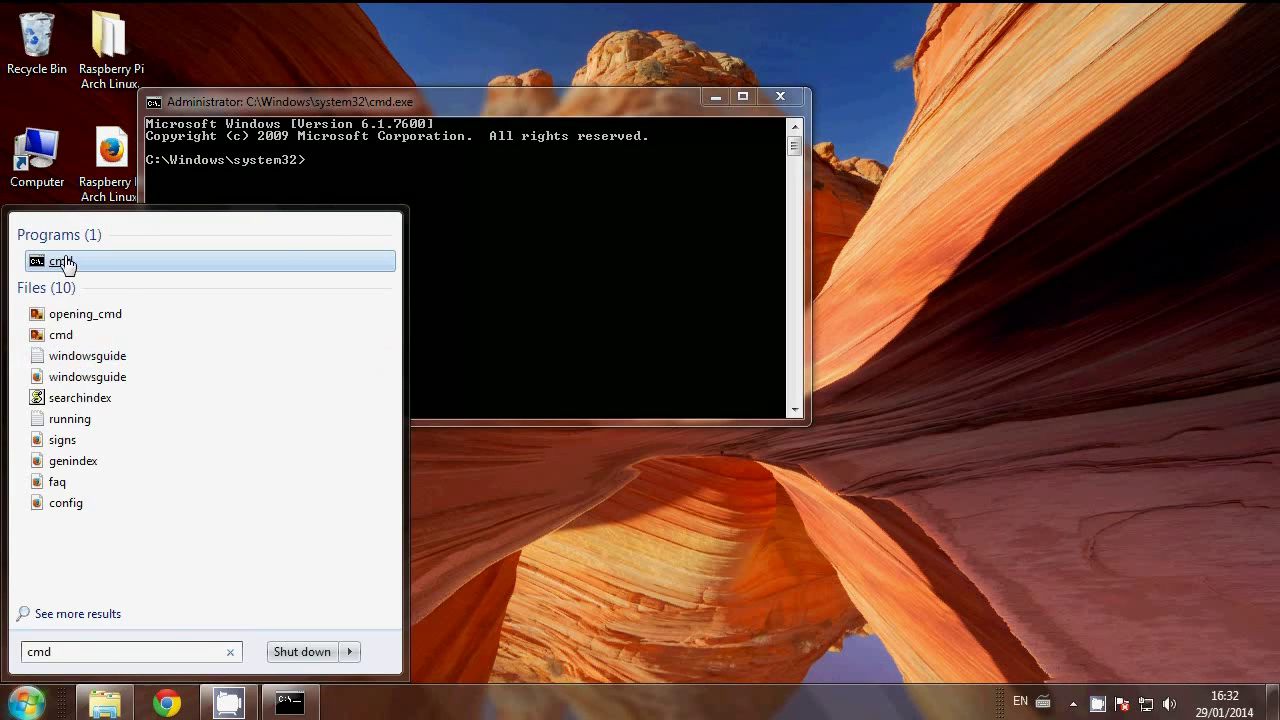
right_click(66, 257)
left_click(530, 215)
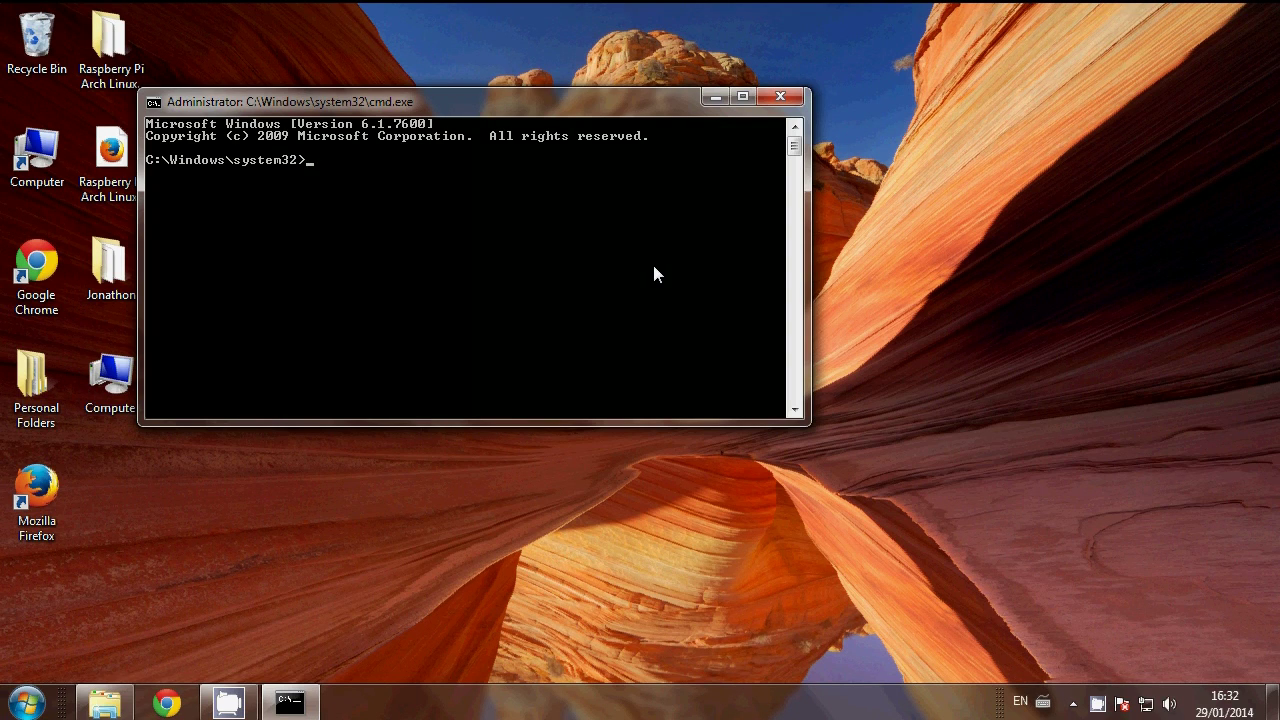
List the boot configuration with bcdedit, enlarge the console window and examine the boot loader entries and their identifiers.
type("bcdedit")
key("Return")
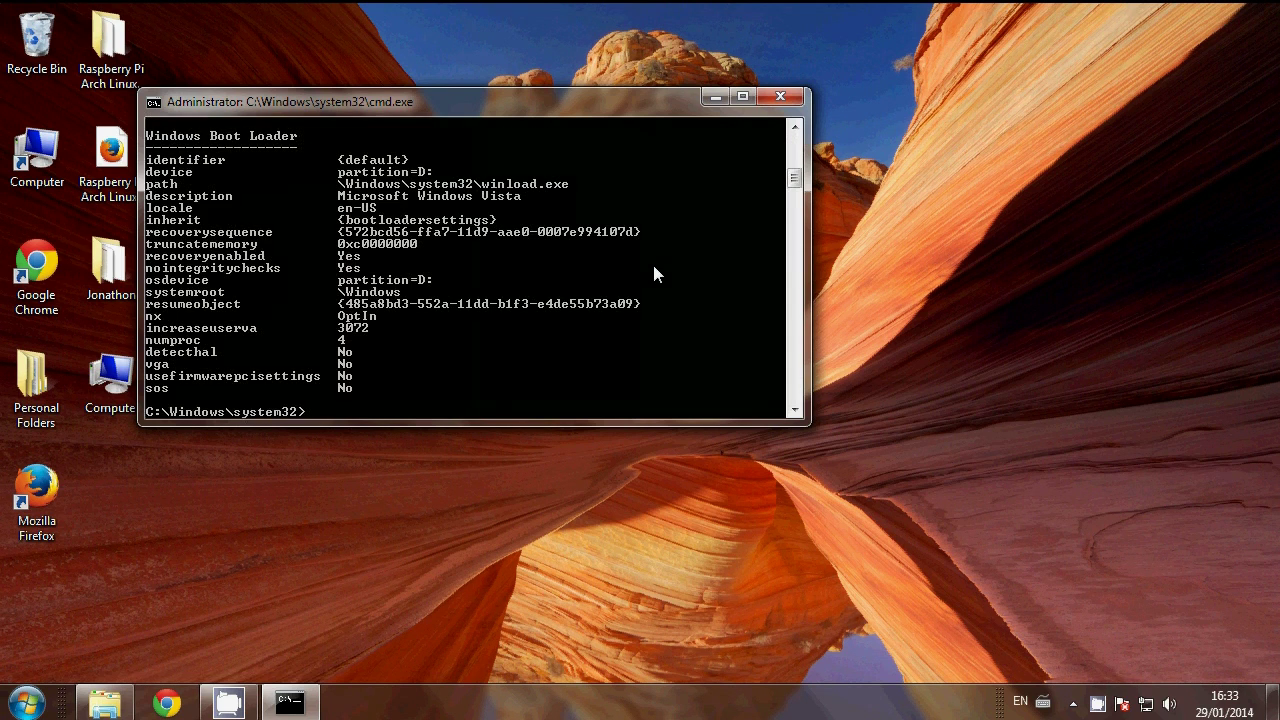
left_click(742, 97)
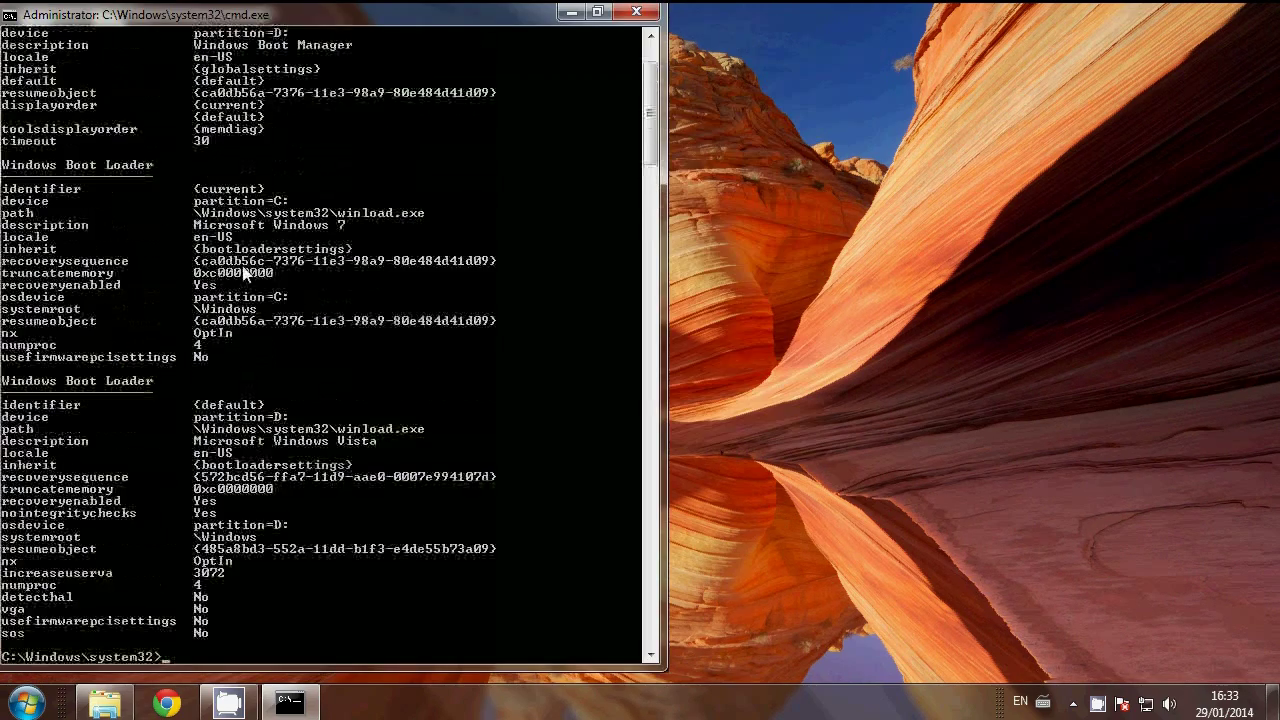
scroll(215, 272, "up", 3)
scroll(286, 445, "down", 4)
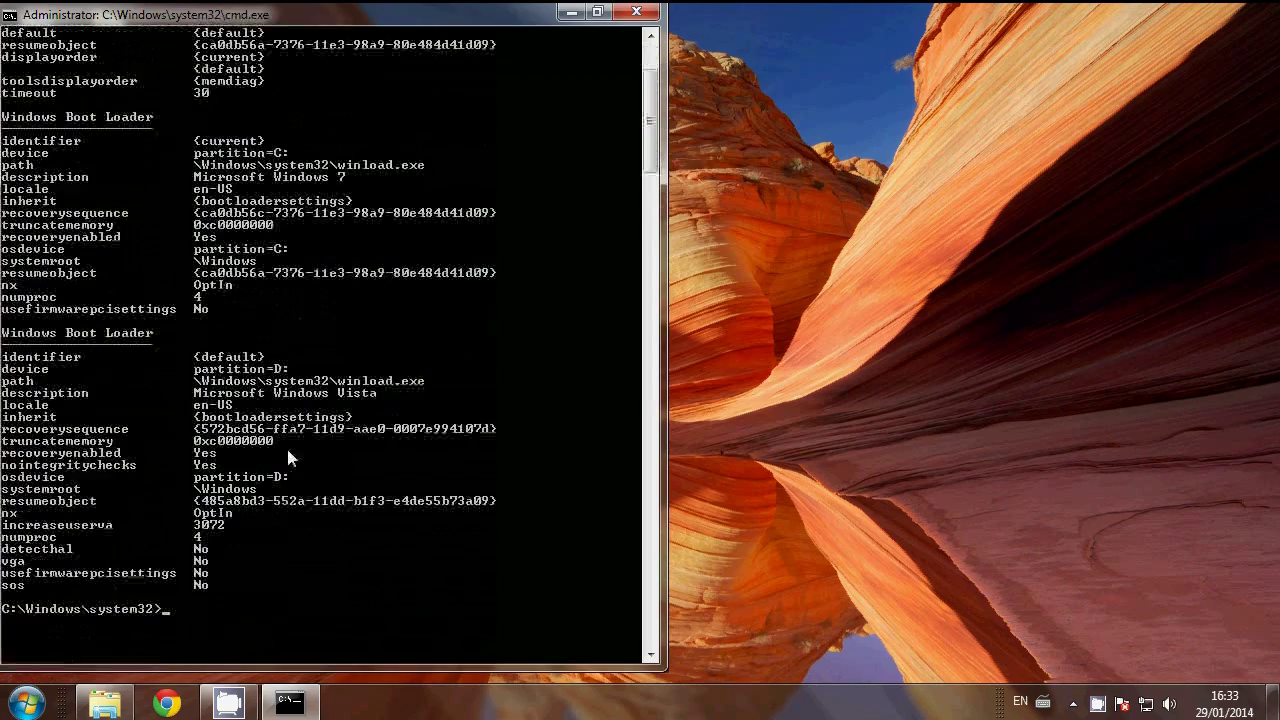
scroll(286, 445, "up", 4)
scroll(210, 167, "down", 4)
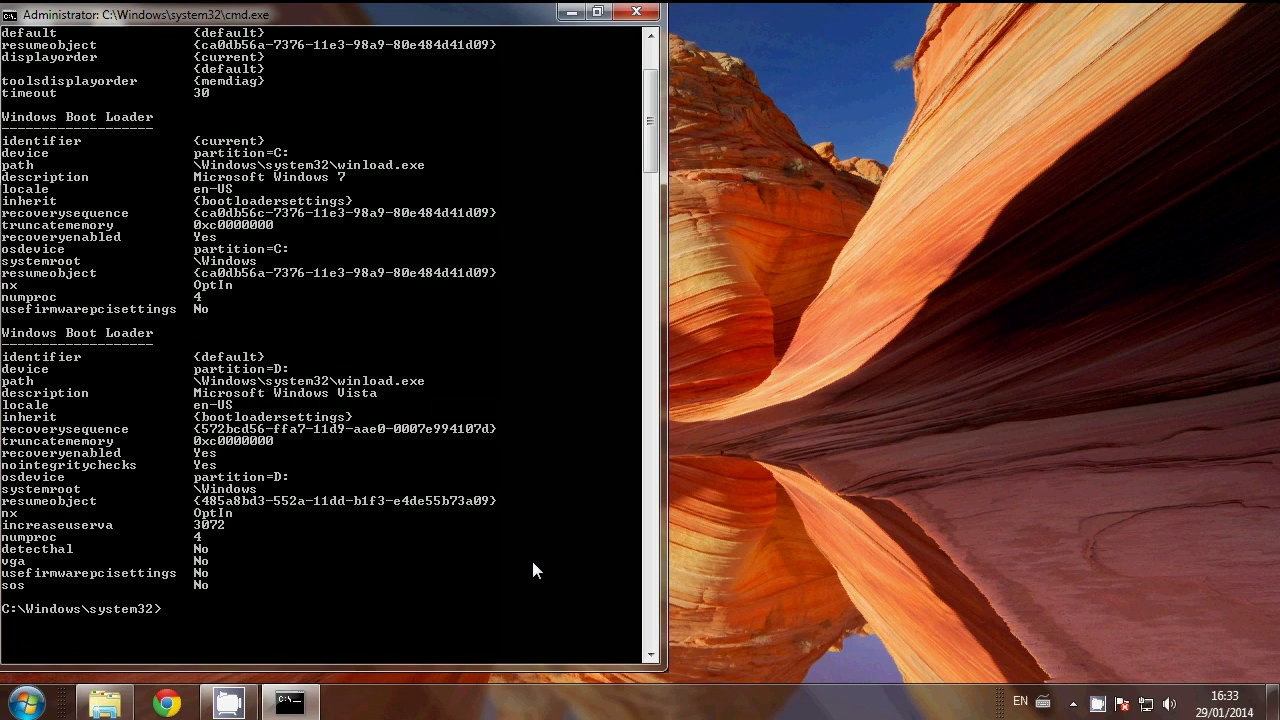
Make the running Windows 7 the default boot entry with bcdedit /default {current}, and list the boot configuration again with bcdedit.
type("bcdedtit /default {current}")
key("Return")
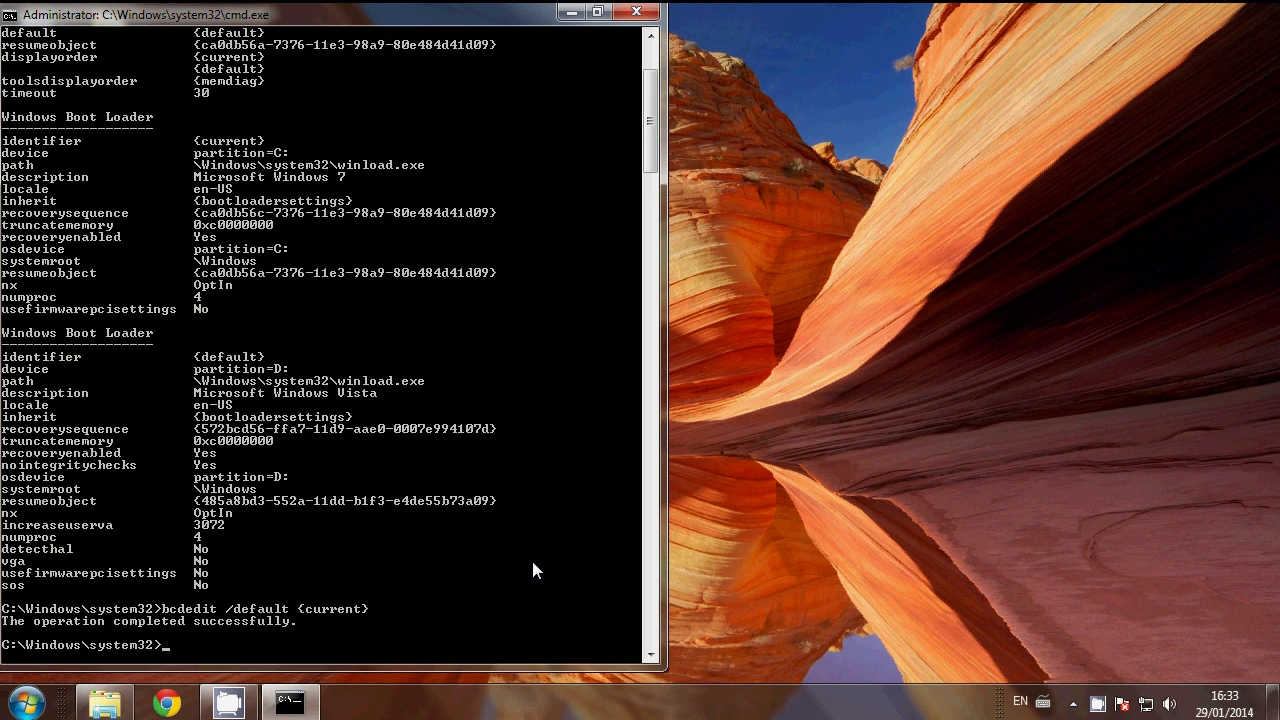
type("bcdedit")
key("Return")
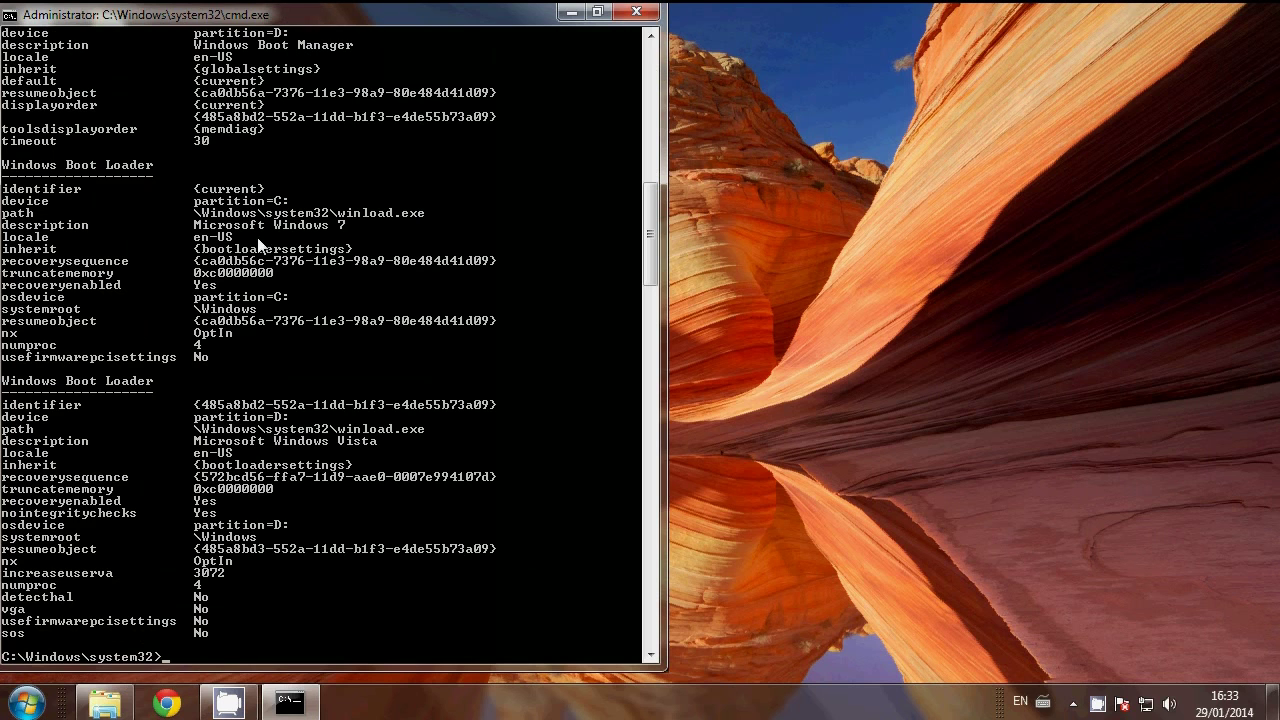
Find the Windows Vista entry's identifier and enter bcdedit /default {485a8bd2-552a-11dd-b1f3-e4de55b73a09} to make it the default boot entry.
scroll(305, 345, "up", 2)
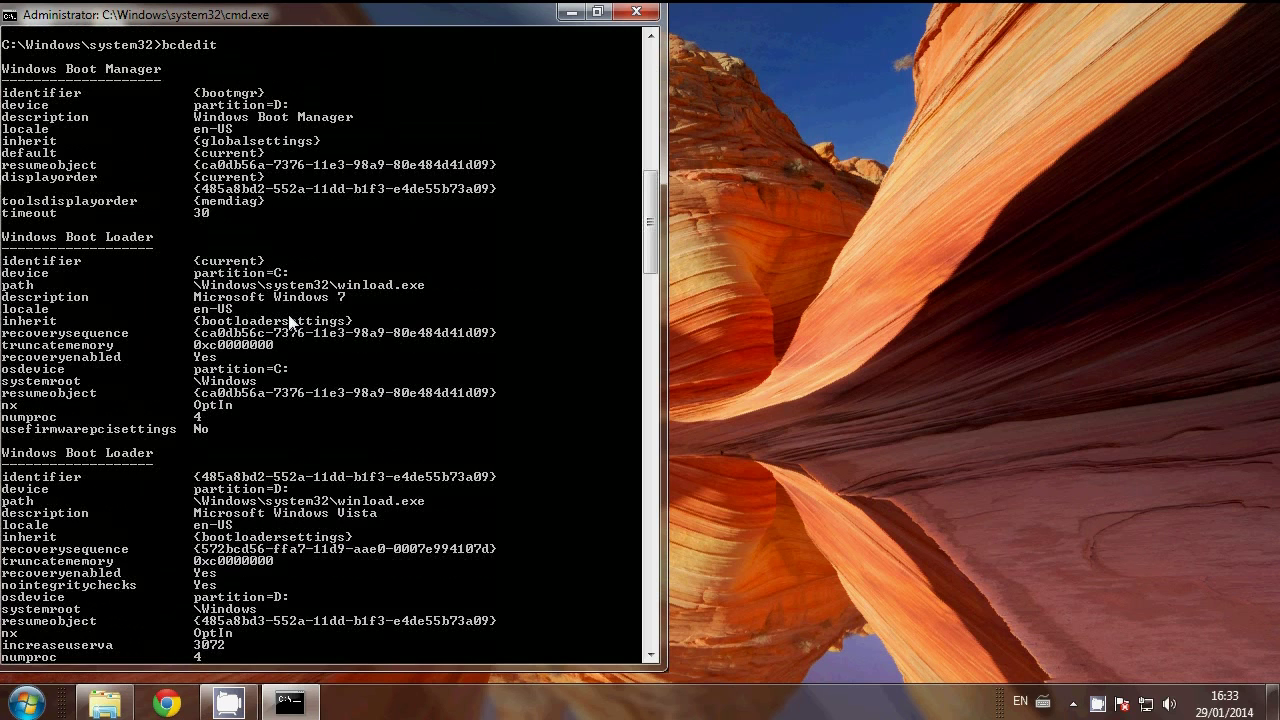
scroll(243, 406, "down", 6)
scroll(243, 406, "up", 5)
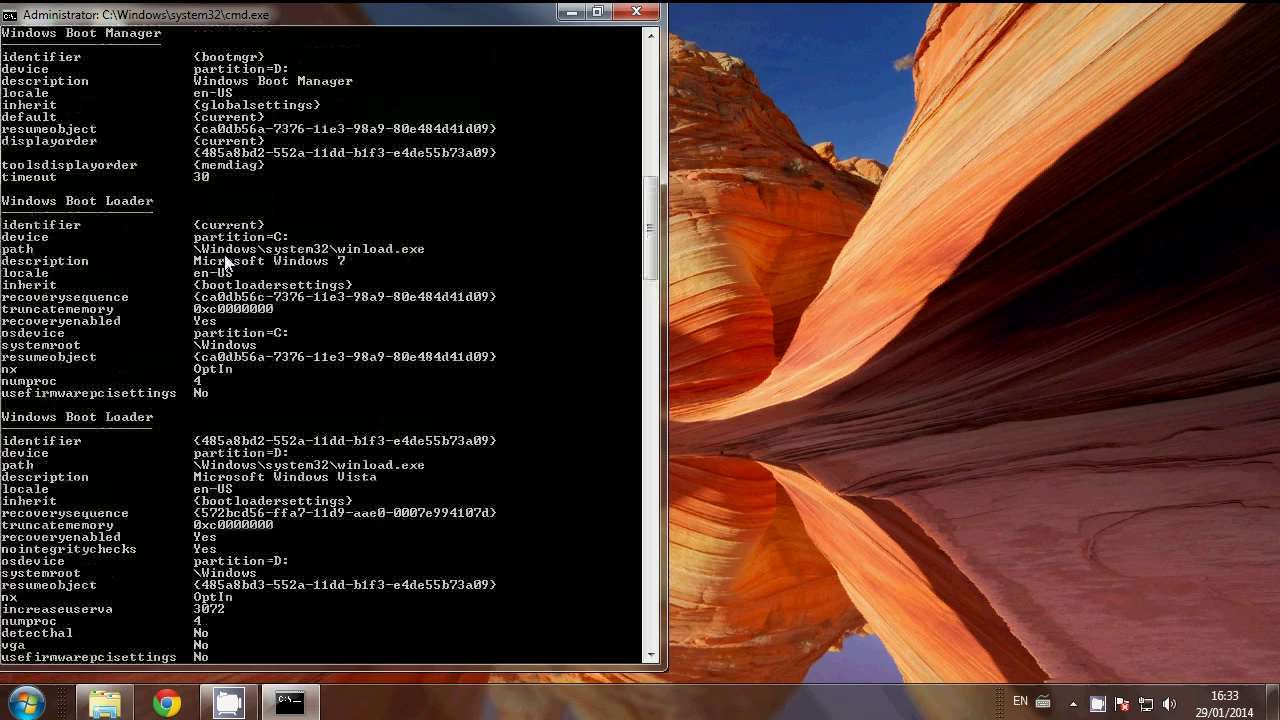
scroll(326, 331, "down", 3)
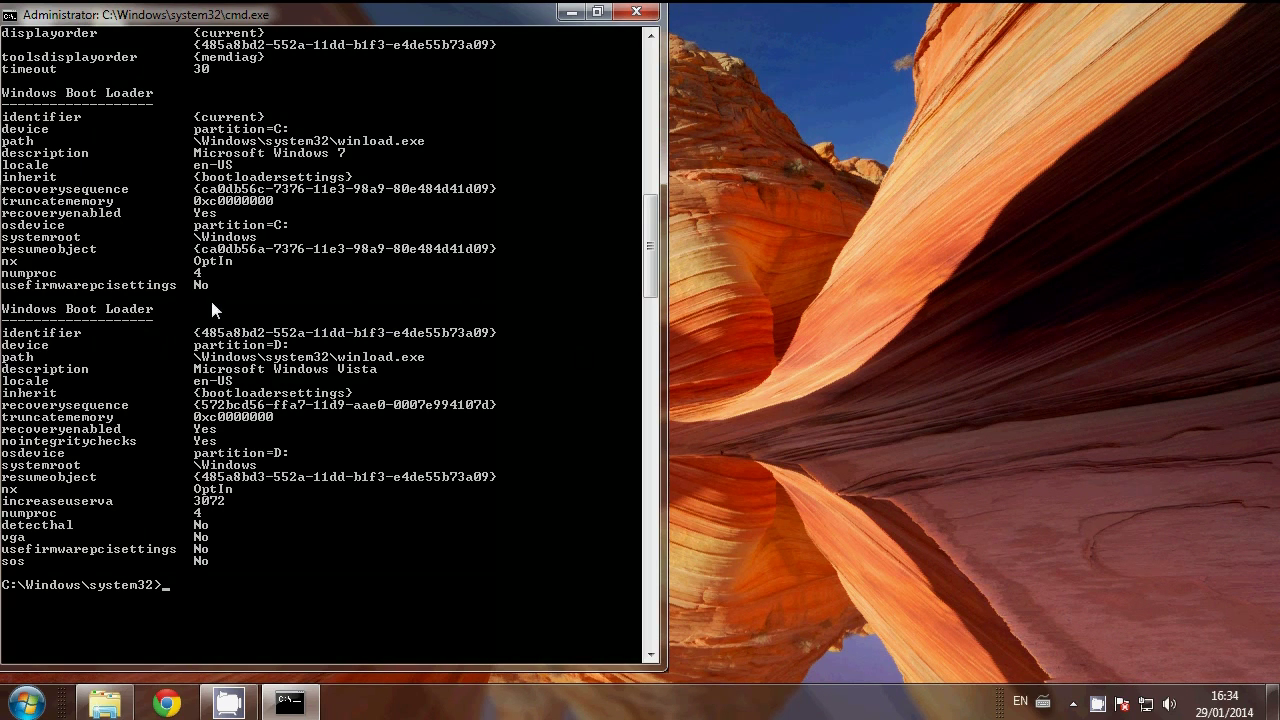
type("bcdedit /default {485a8bd2-552a-11dd-b1f3-e4de55b73a09")
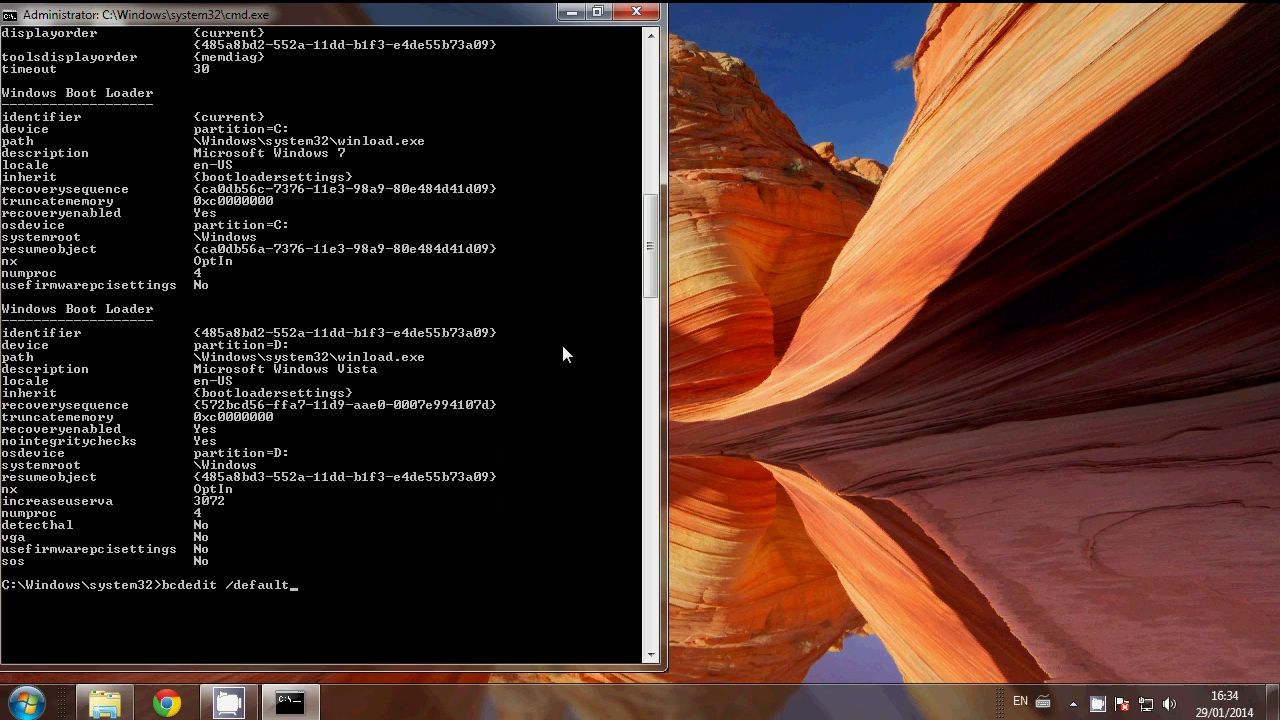